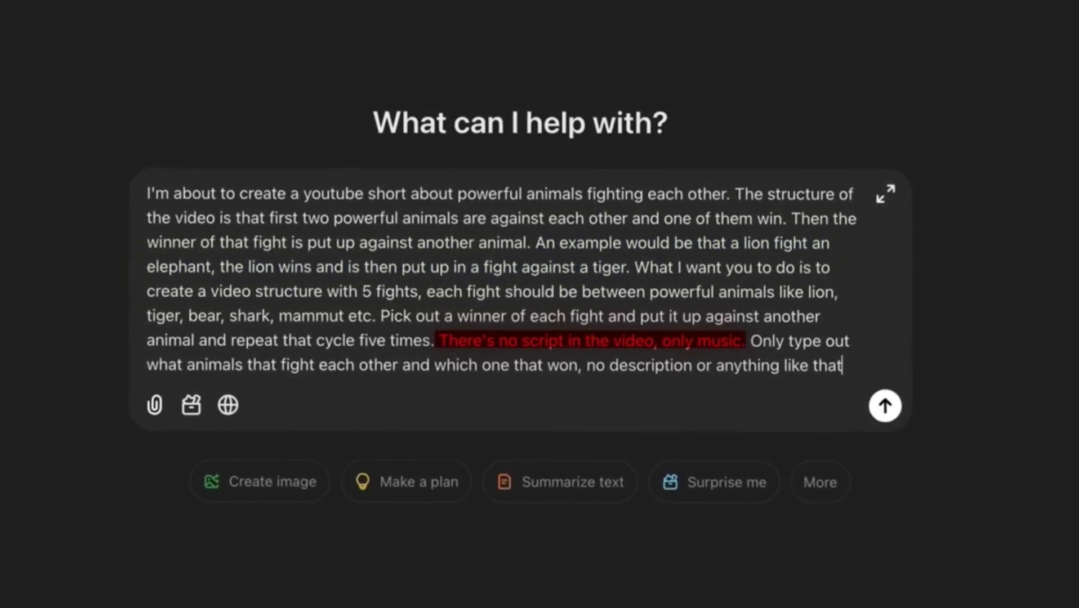
Send the fight-lineup prompt, then request scary close-up image prompts for the six animals.
key(Return)
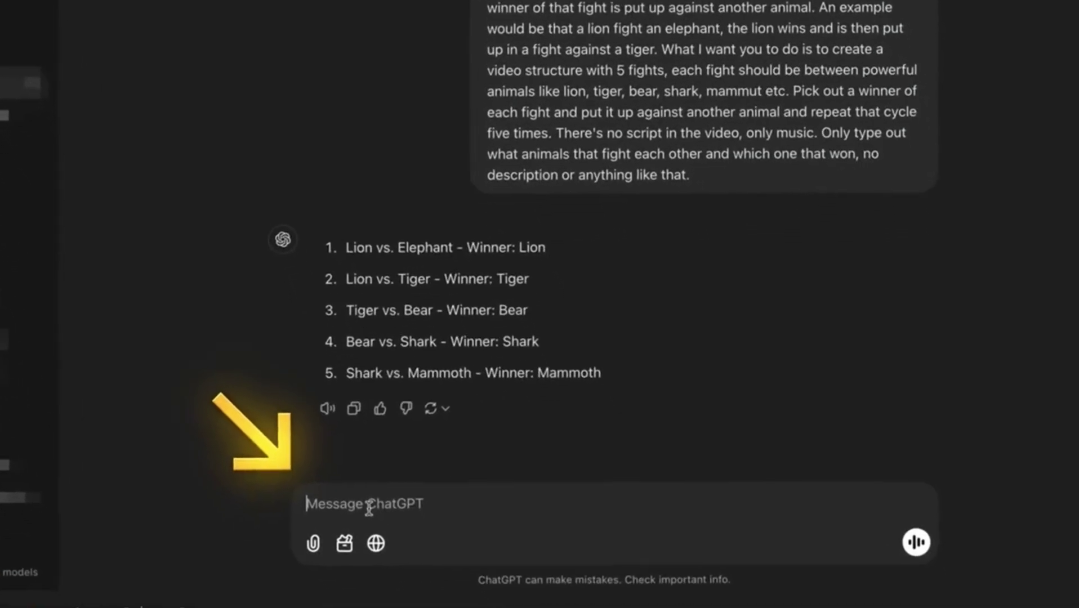
text(For this video I first need a picture of each of these animals. Can you help me generate a image prompt i can use in leonardo ai. I want the image of each animal to show a close up image of the animal where it looks as scary and dangerous as it possibly can. These are the animals. Lion, Elephant, Tiger, Bear, Shark, Mammoth)
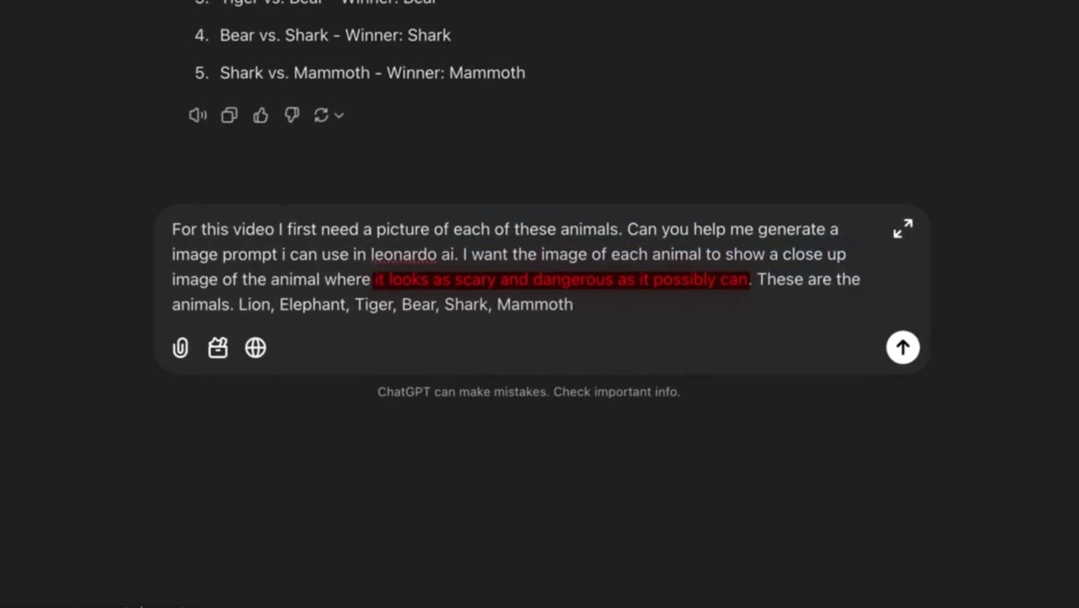
key(Return)
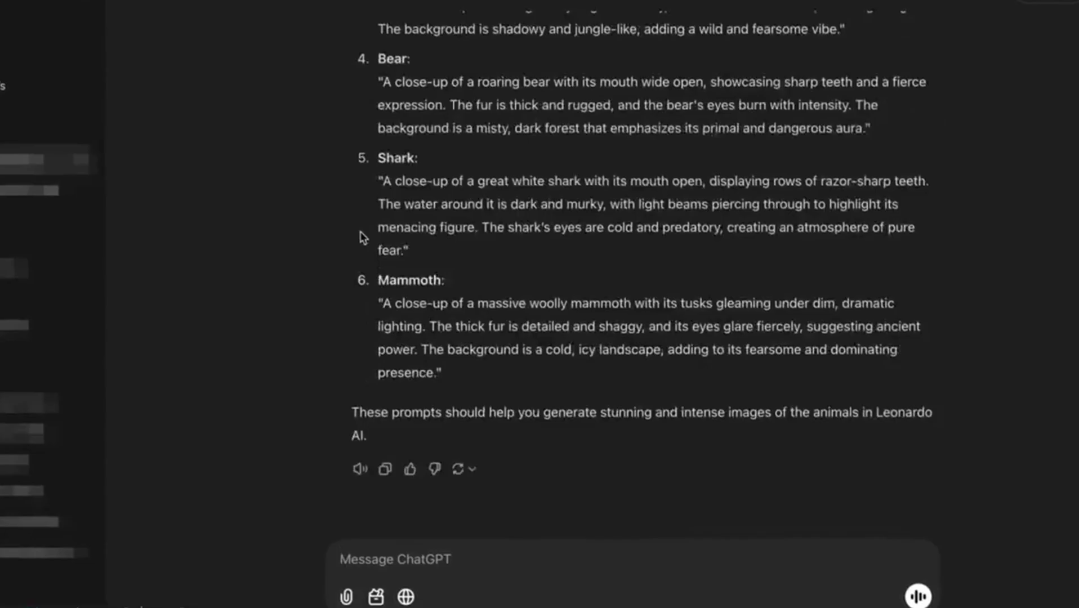
scroll(361, 237, up, 6)
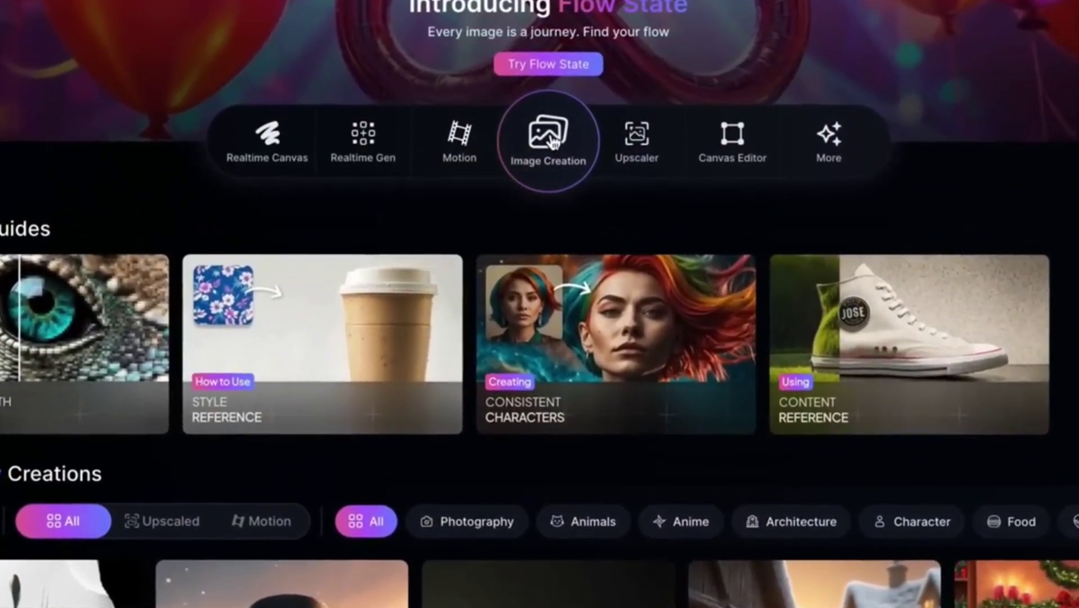
Open Image Creation and pick the Cinematic Kino preset, Quality mode, 1:1 size, four images.
click(552, 142)
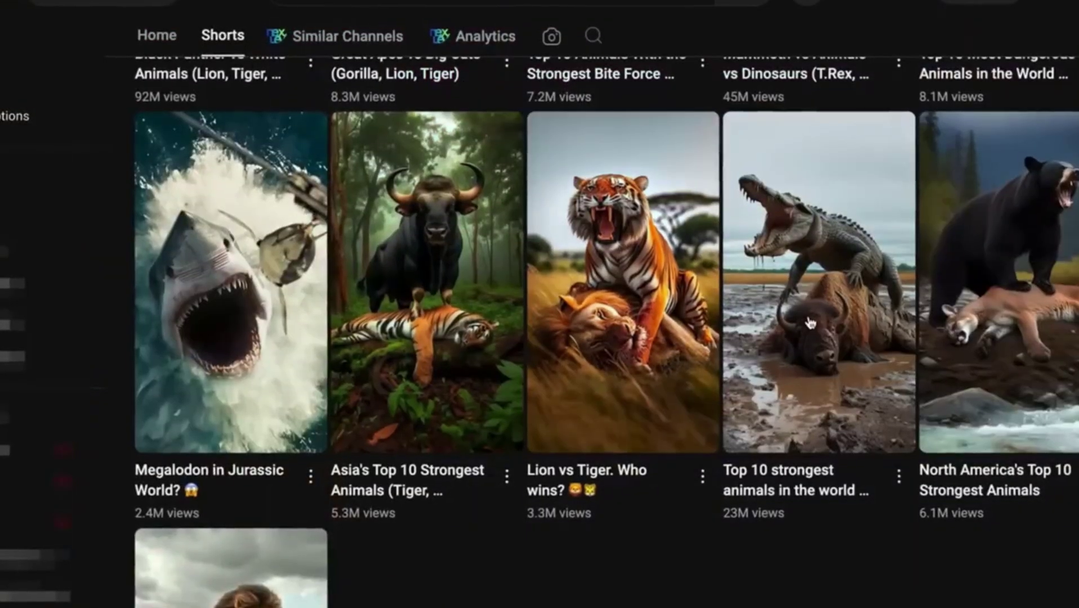
click(810, 323)
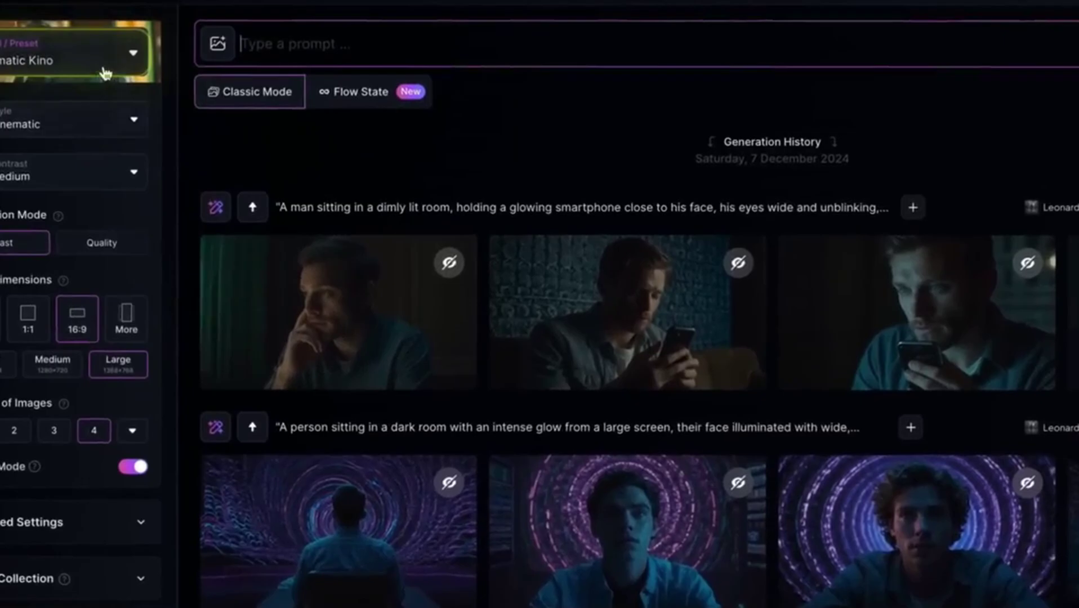
click(105, 73)
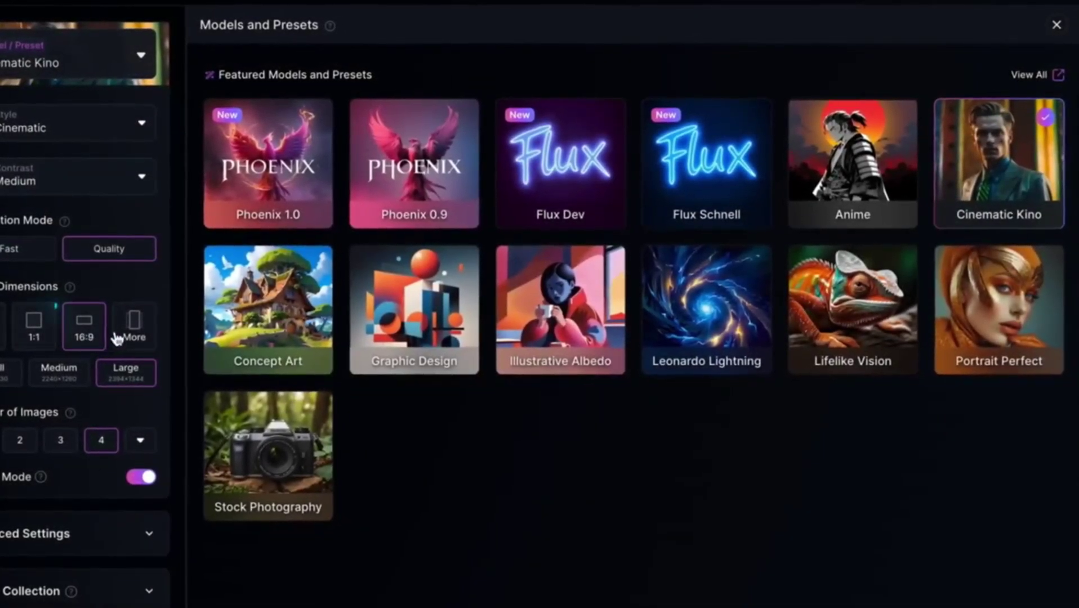
click(34, 325)
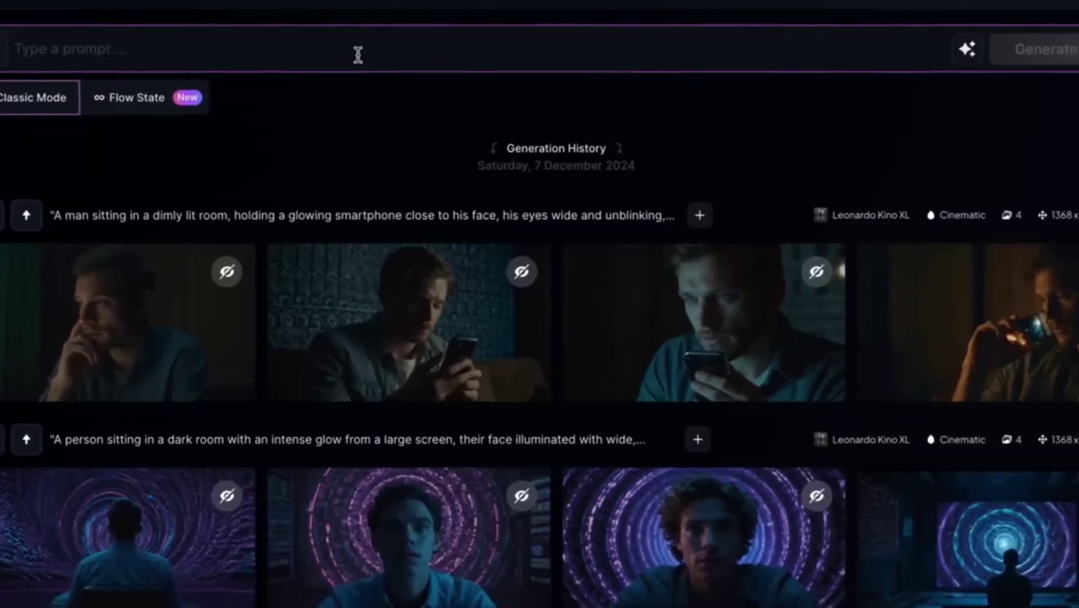
Generate lion close-ups from the pasted prompt, then swap in the Elephant prompt.
text("A close-up of a fierce lion with sharp fangs bared, its golden mane wild and flowing, illuminated by dramatic lighting. The lion’s intense eyes glare menacingly, capturing its predatory and dangerous nature. The background is dark and ominous to heighten the fearsome atmosphere.")
click(1047, 110)
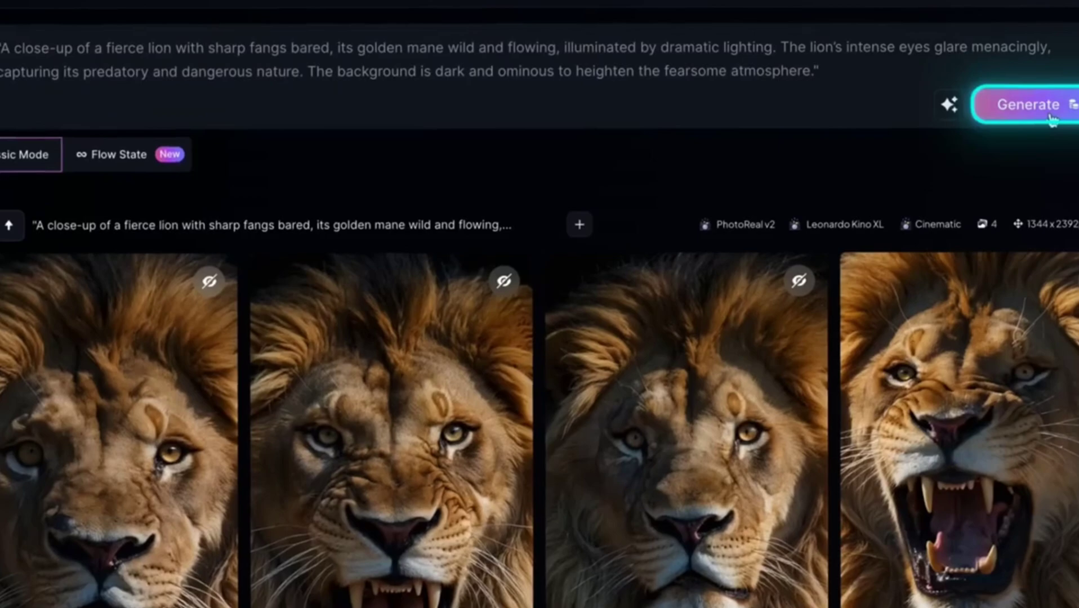
click(1051, 117)
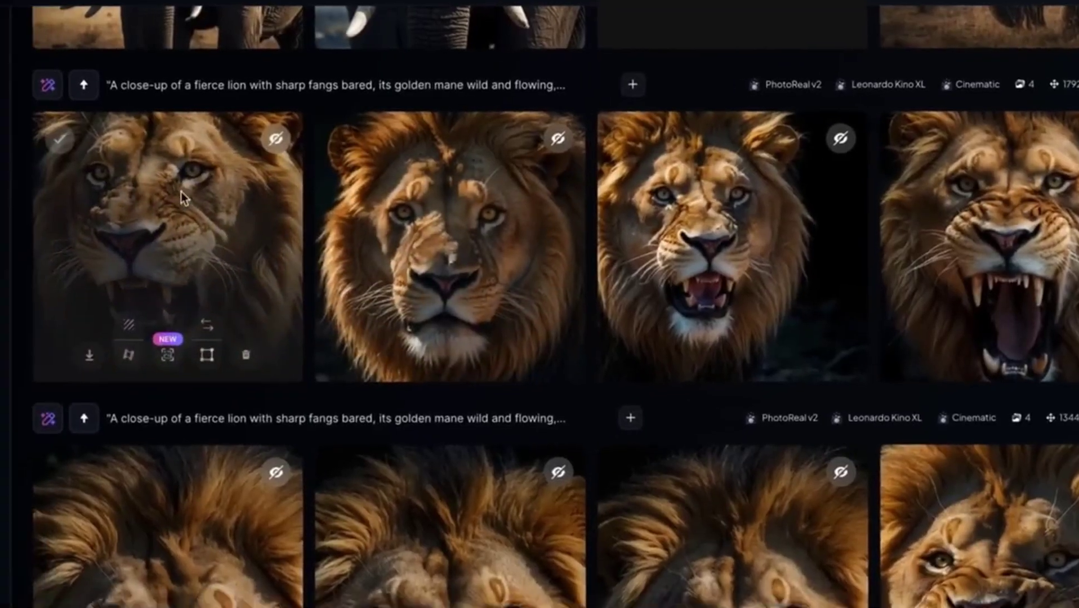
click(180, 191)
drag(286, 296, 249, 260)
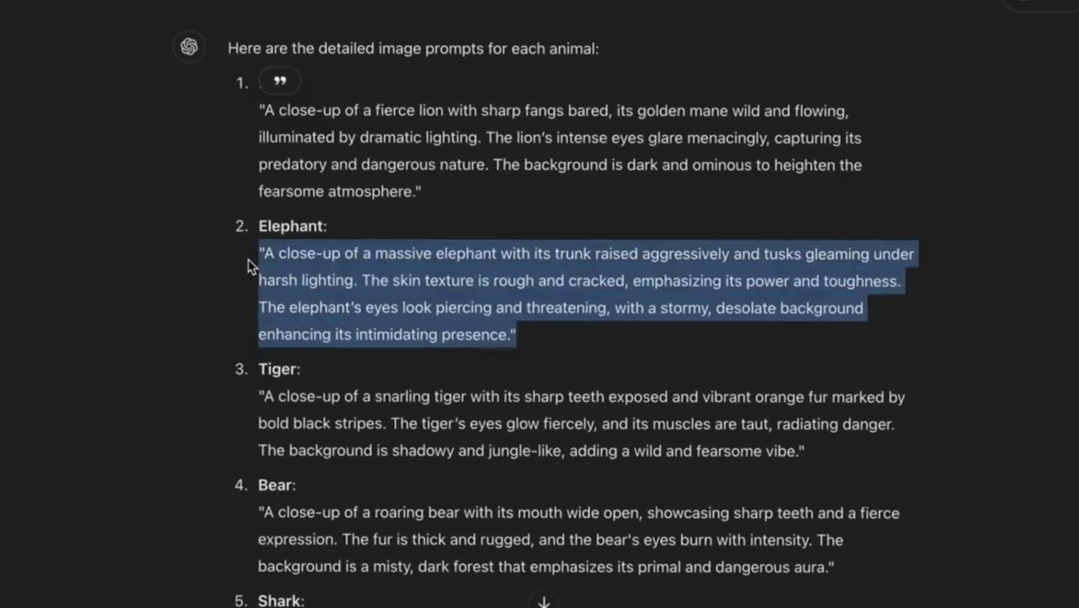
text("A close-up of a massive elephant with its trunk raised aggressively and tusks gleaming under harsh lighting. The skin texture is rough and cracked, emphasizing its power and toughness. The elephant’s eyes look piercing and threatening, with a stormy, desolate background enhancing its intimidating presence.")
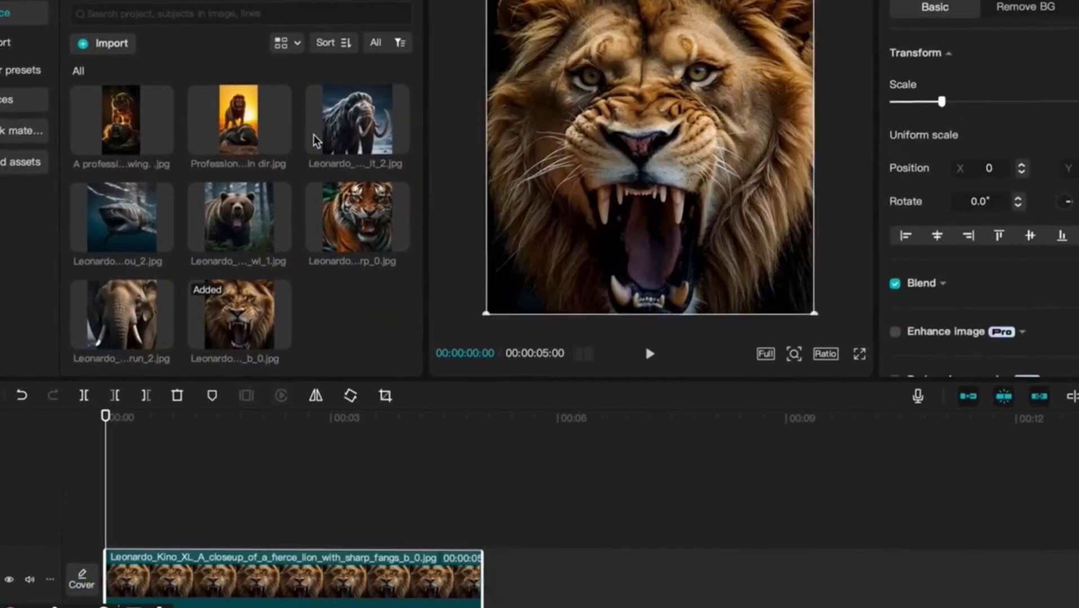
Place the elephant image as a 5-second clip on the track above the lion.
drag(119, 315, 107, 516)
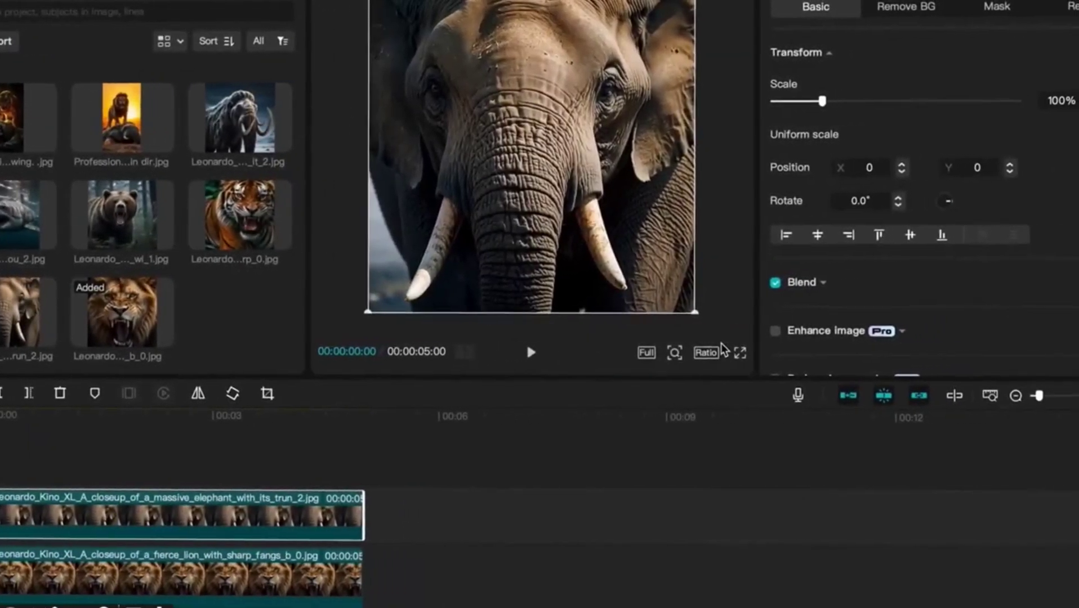
Switch the canvas to 9:16 and move the elephant to the bottom half at 93% scale.
click(706, 352)
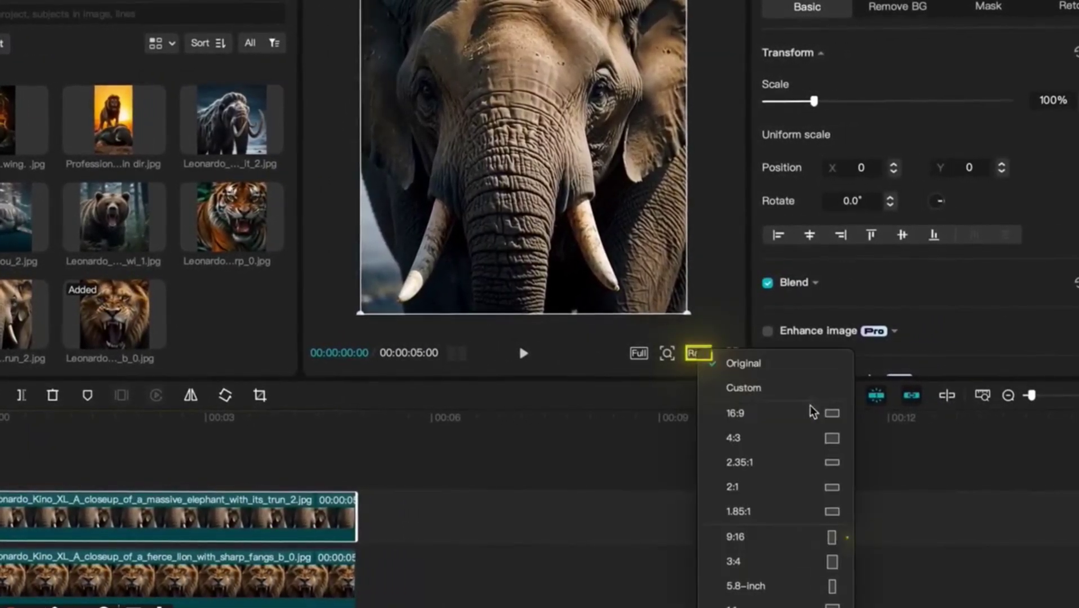
click(788, 540)
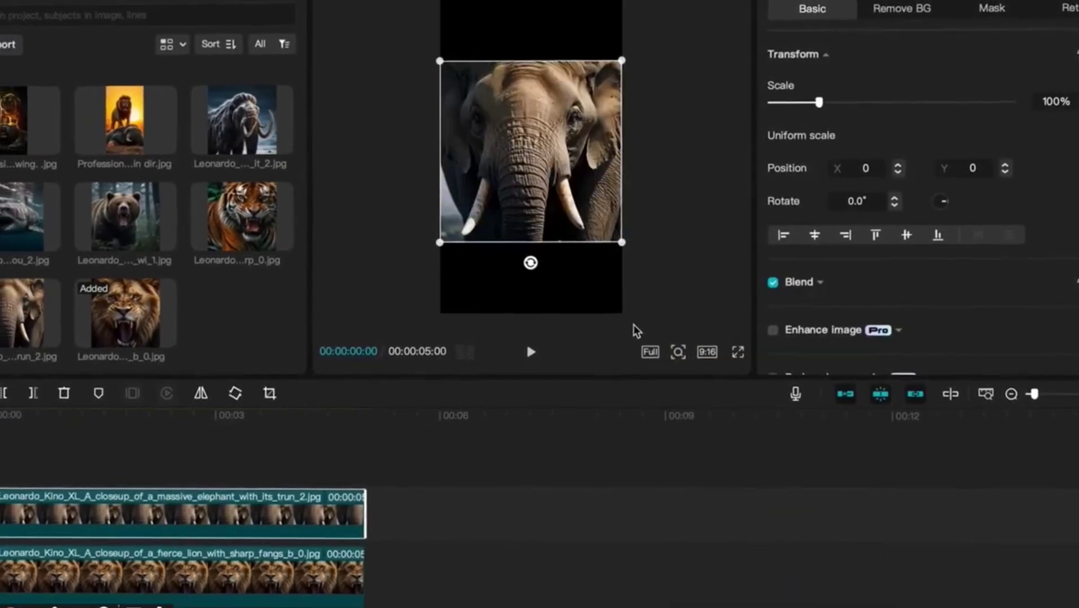
drag(564, 169, 580, 265)
click(580, 237)
drag(660, 175, 655, 150)
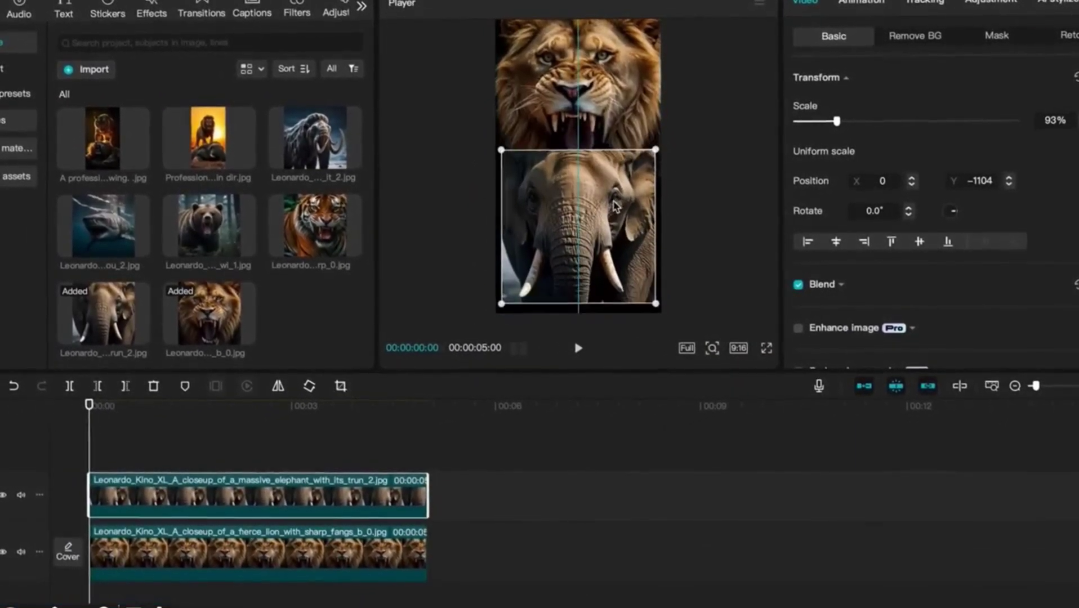
click(613, 86)
click(704, 205)
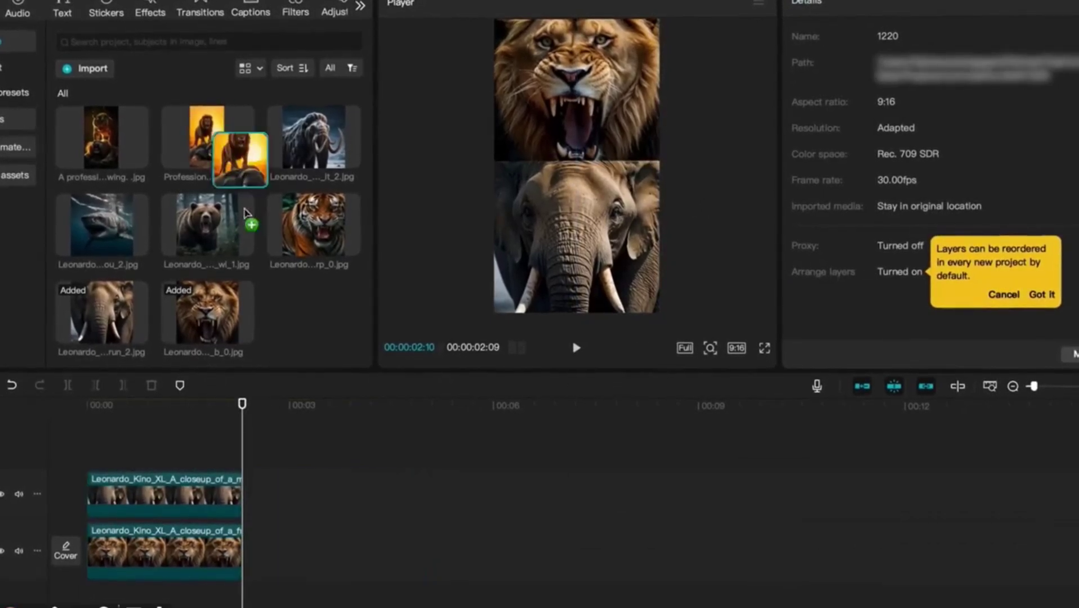
Append and trim the winner image after the lion clip, then add Default text.
drag(245, 214, 247, 564)
drag(577, 543, 382, 542)
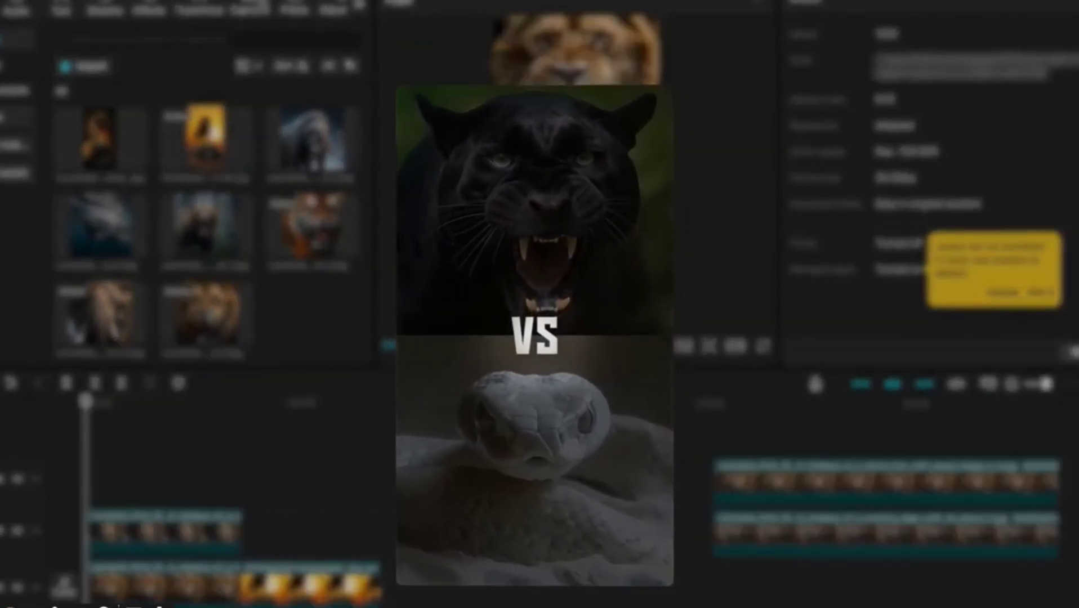
click(61, 10)
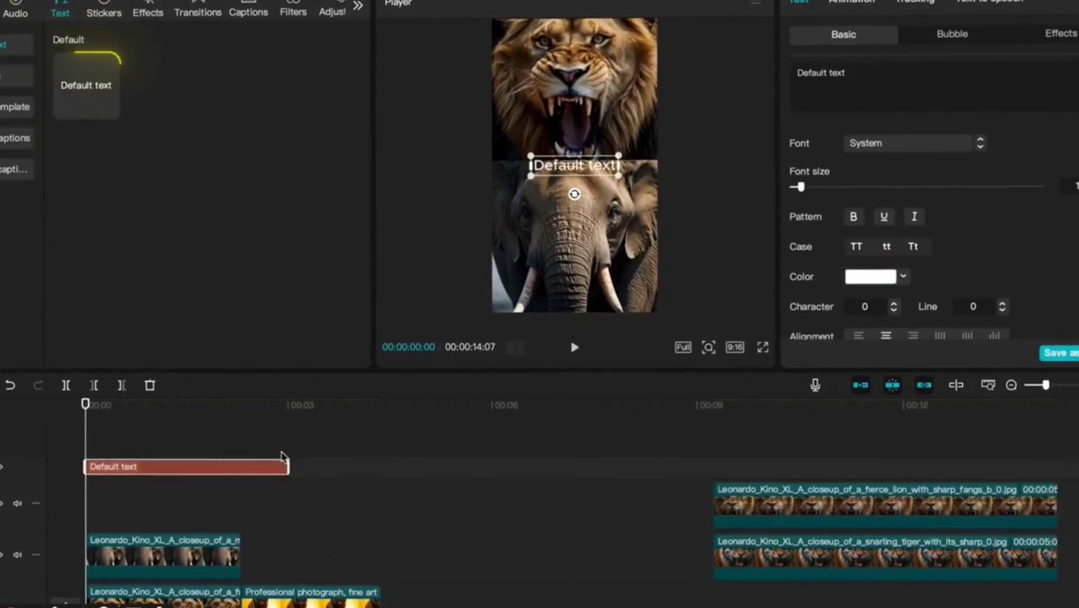
Shorten the text clip, make it 'VS' in ZY Steady, and delete clips after the playhead.
drag(287, 463, 235, 465)
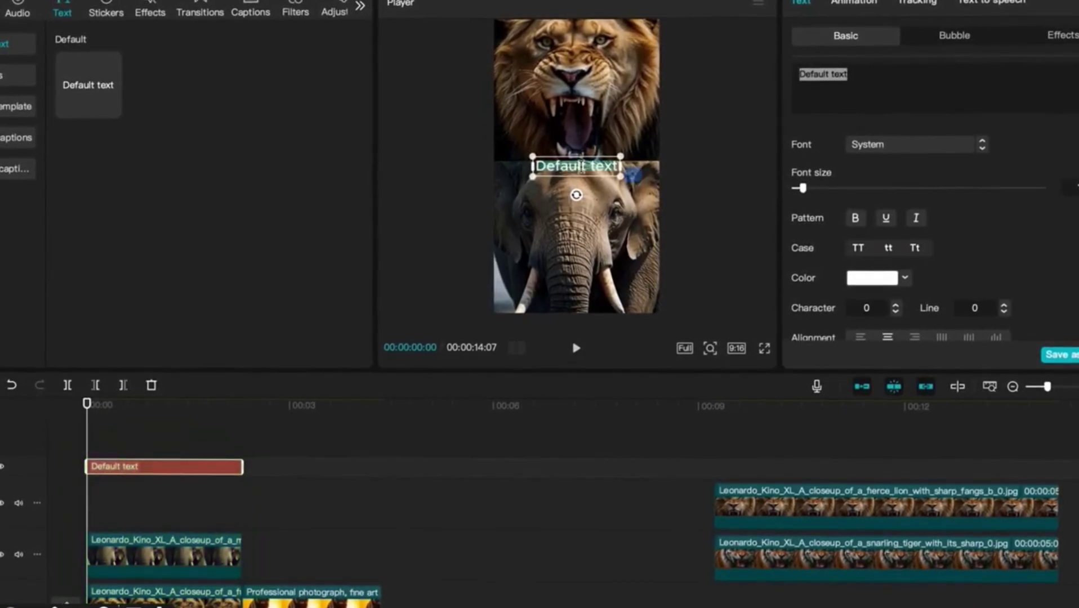
text(VS)
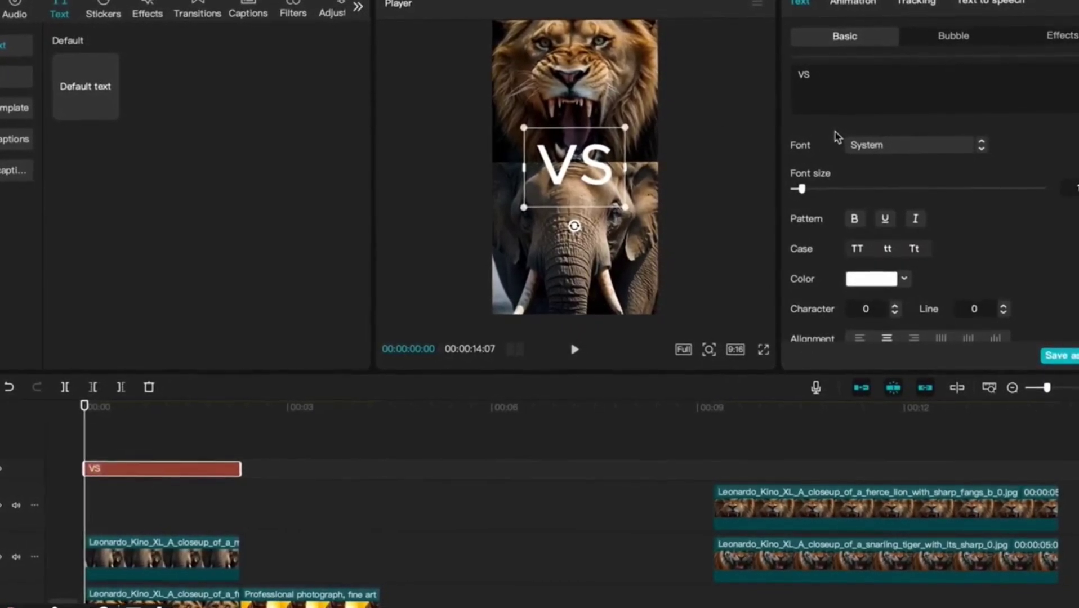
click(851, 146)
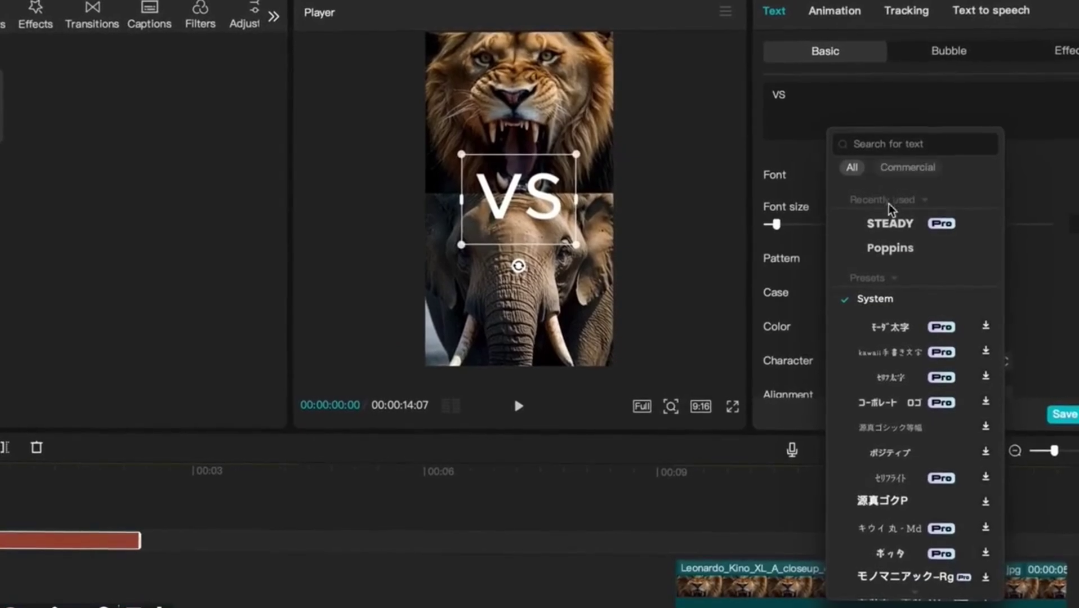
click(890, 225)
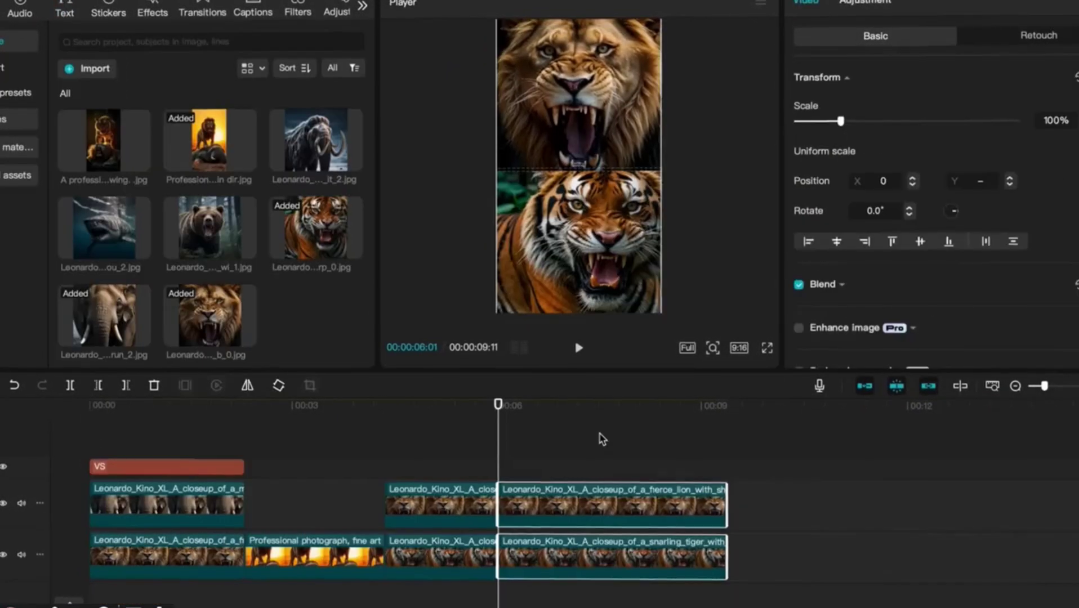
key(w)
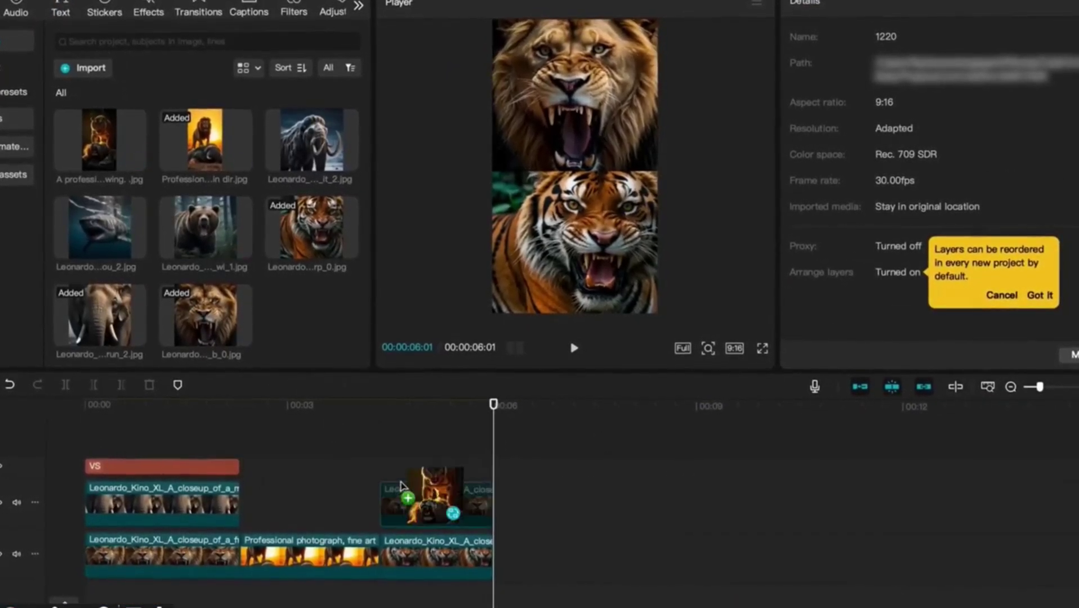
Move the fight clip down to the lower track while assembling the compound face-offs.
drag(401, 486, 499, 558)
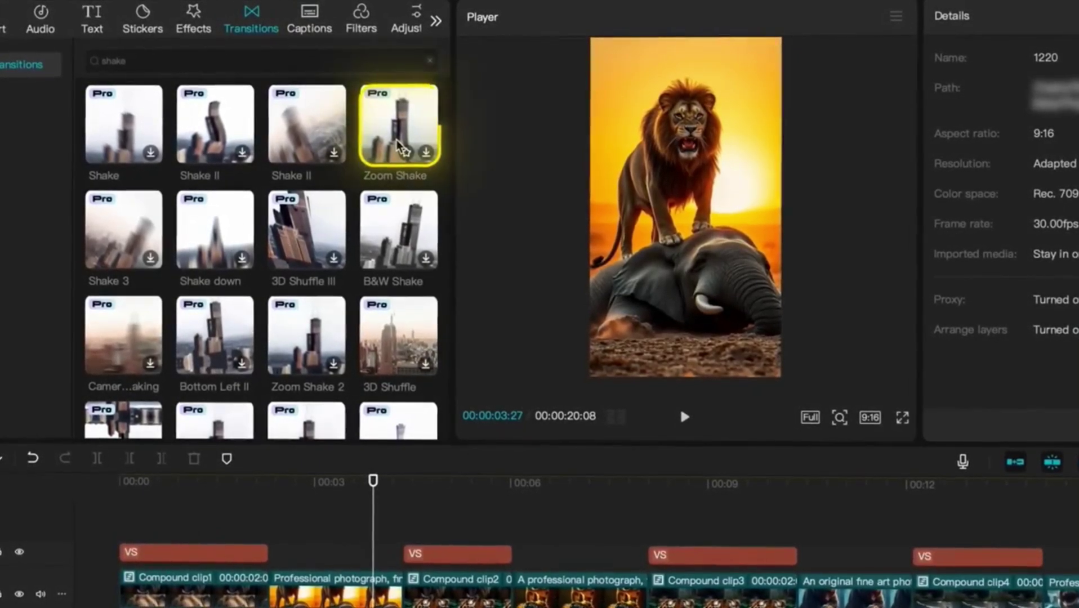
Add Zoom Shake transitions after the face-offs and preview the first one from one second in.
drag(399, 127, 268, 586)
click(195, 496)
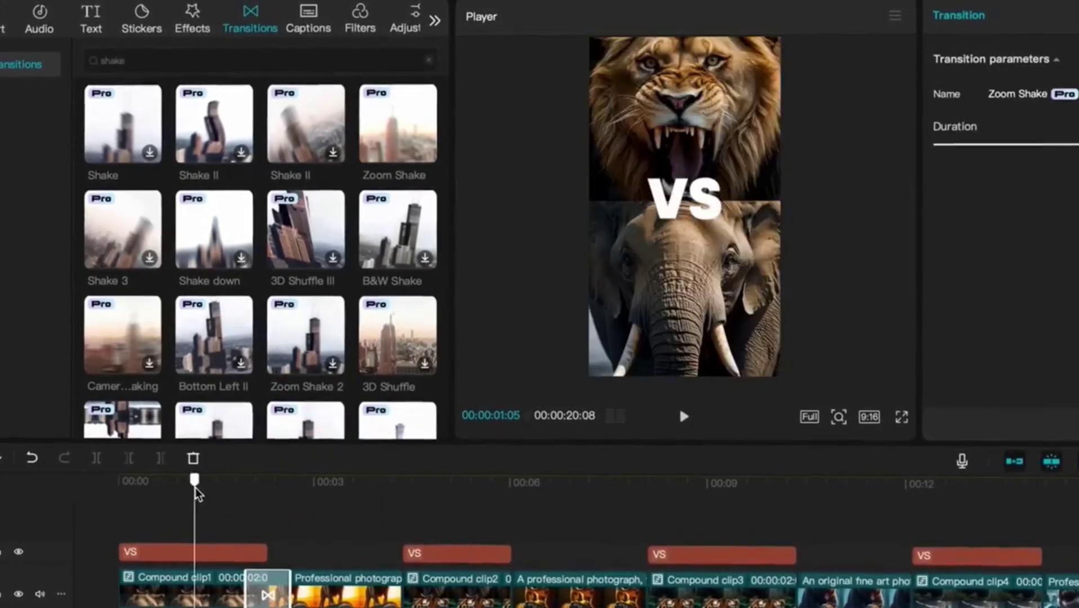
key(space)
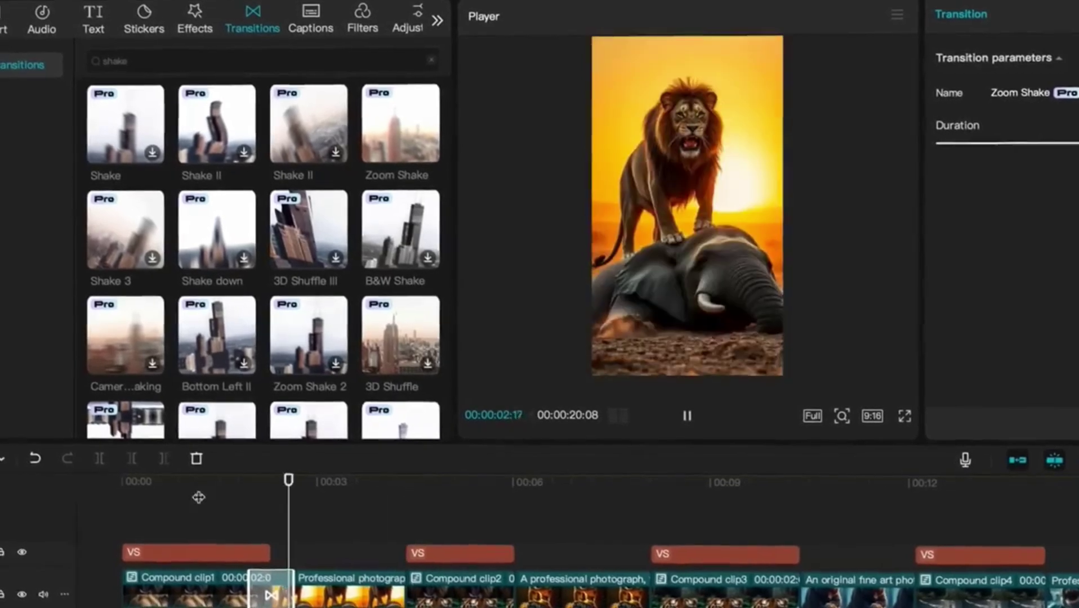
scroll(429, 515, right, 3)
key(space)
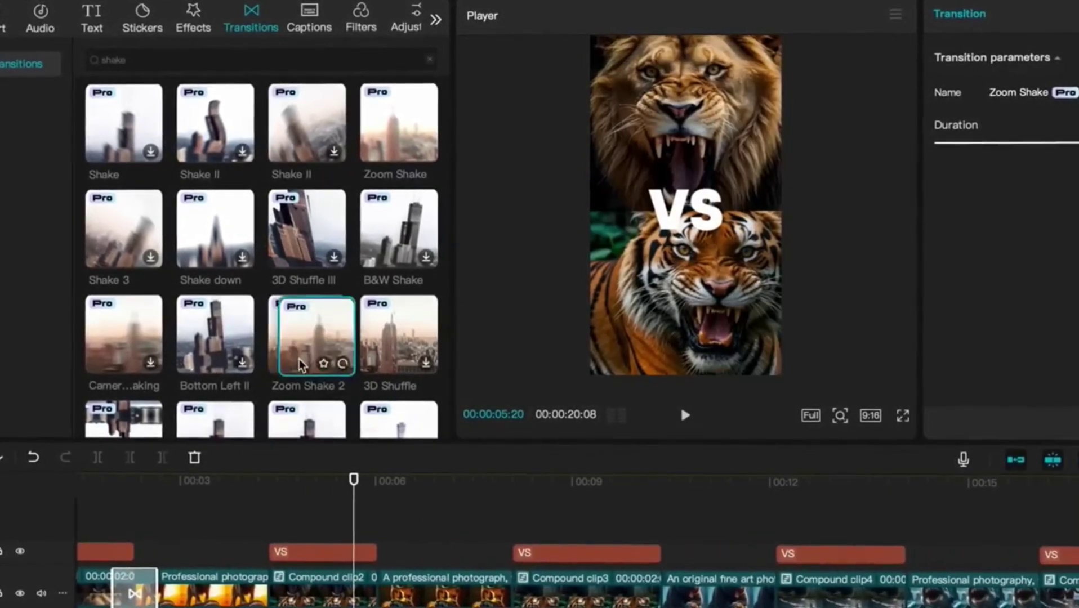
drag(400, 124, 395, 532)
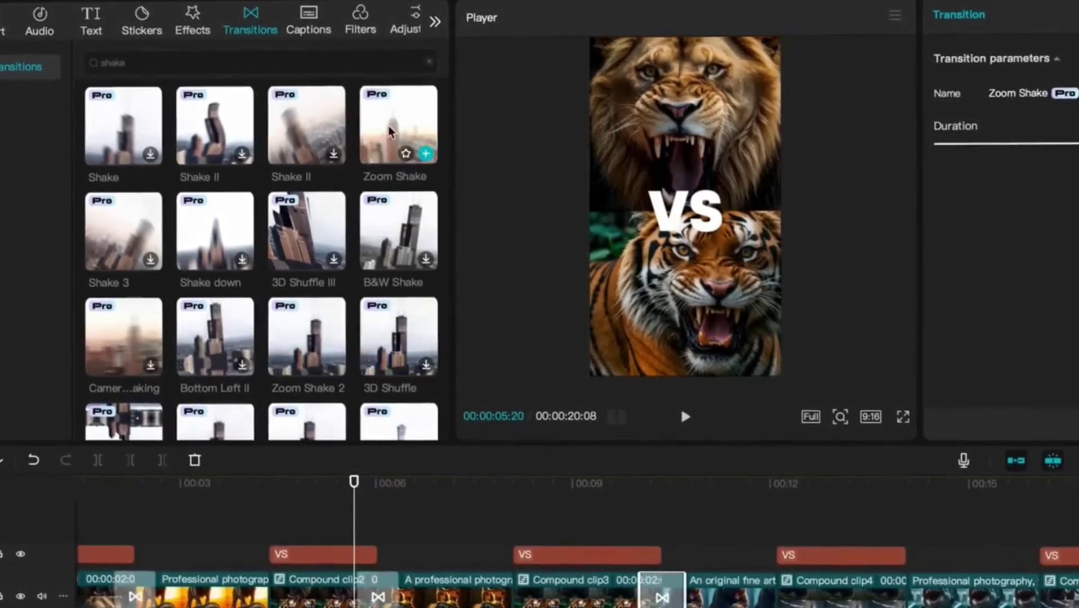
key(Home)
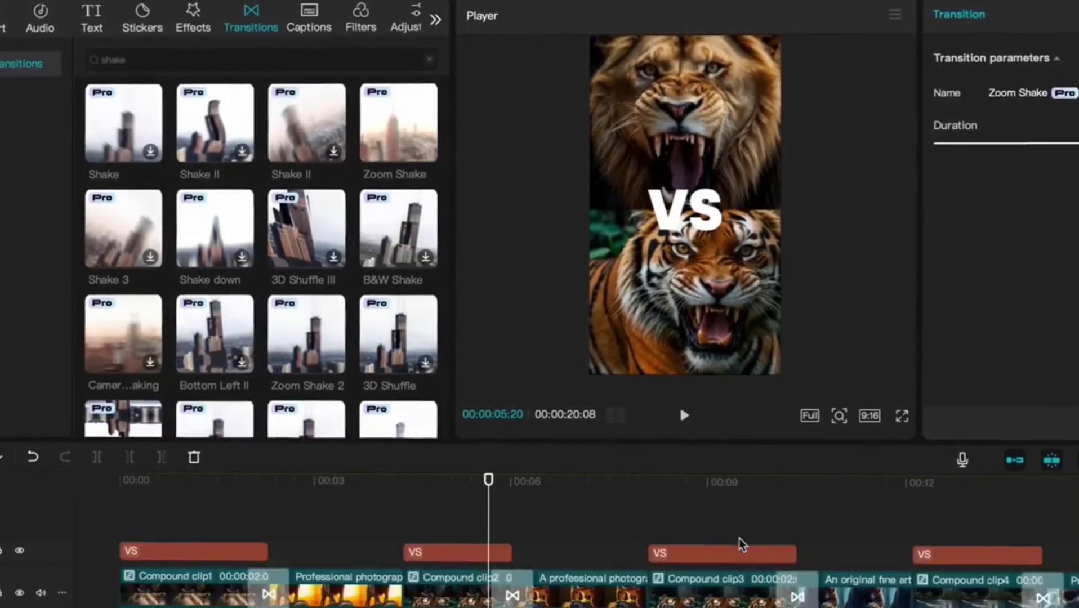